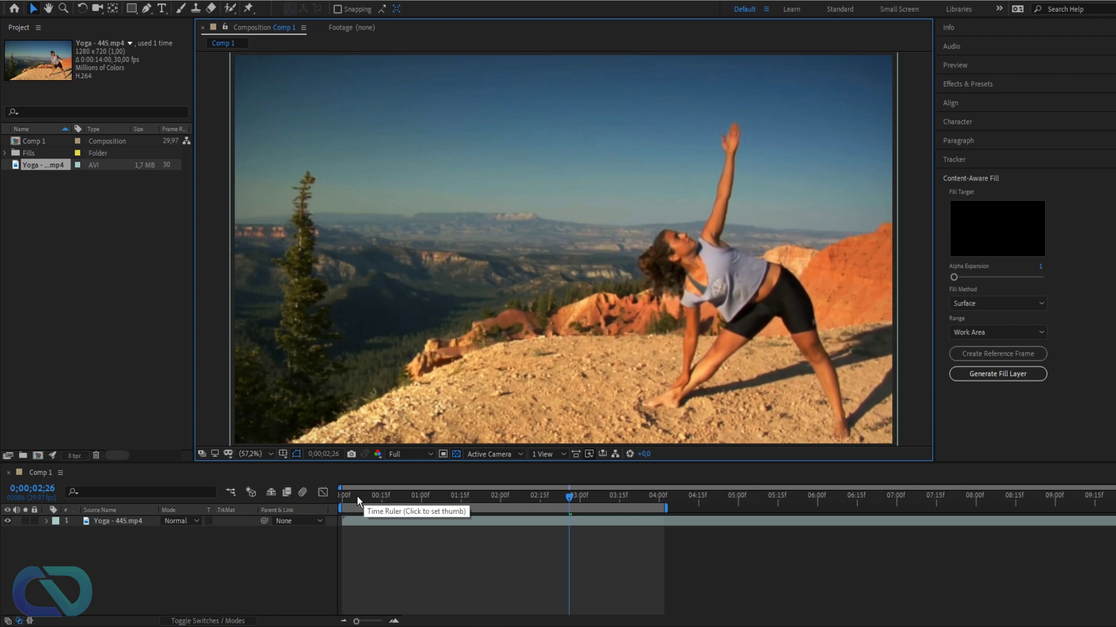
Scrub through the yoga footage to preview it, then return the playhead to 0;00;00;00
{"action": "left_click_drag", "start_coordinate": [357, 497], "coordinate": [551, 526]}
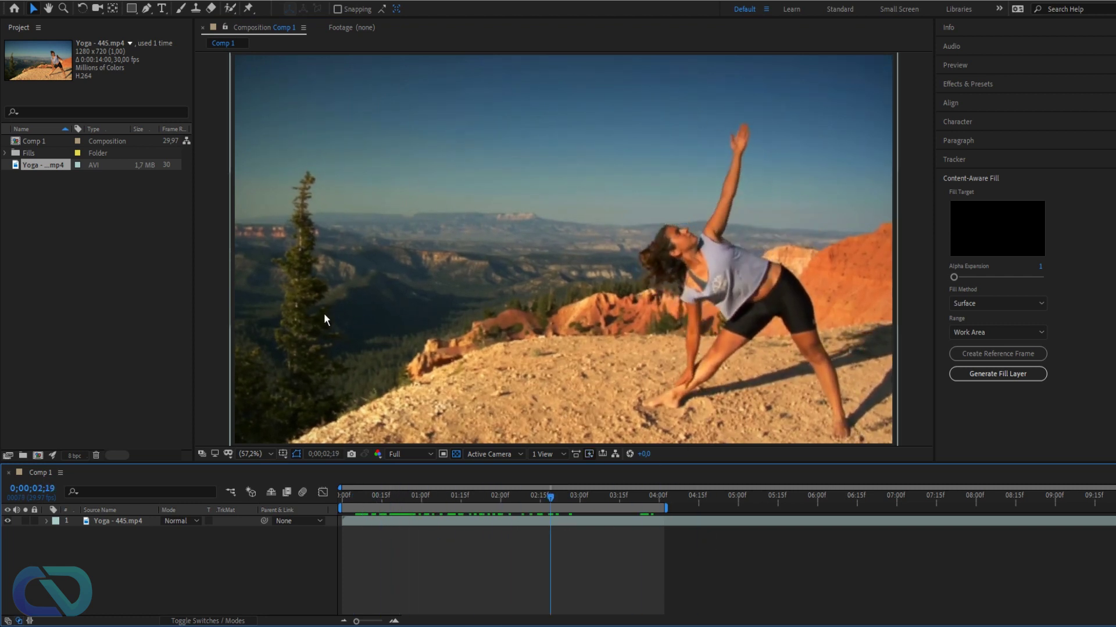
{"action": "left_click_drag", "start_coordinate": [356, 497], "coordinate": [532, 512]}
{"action": "scroll", "coordinate": [570, 380], "scroll_direction": "down", "scroll_amount": 1}
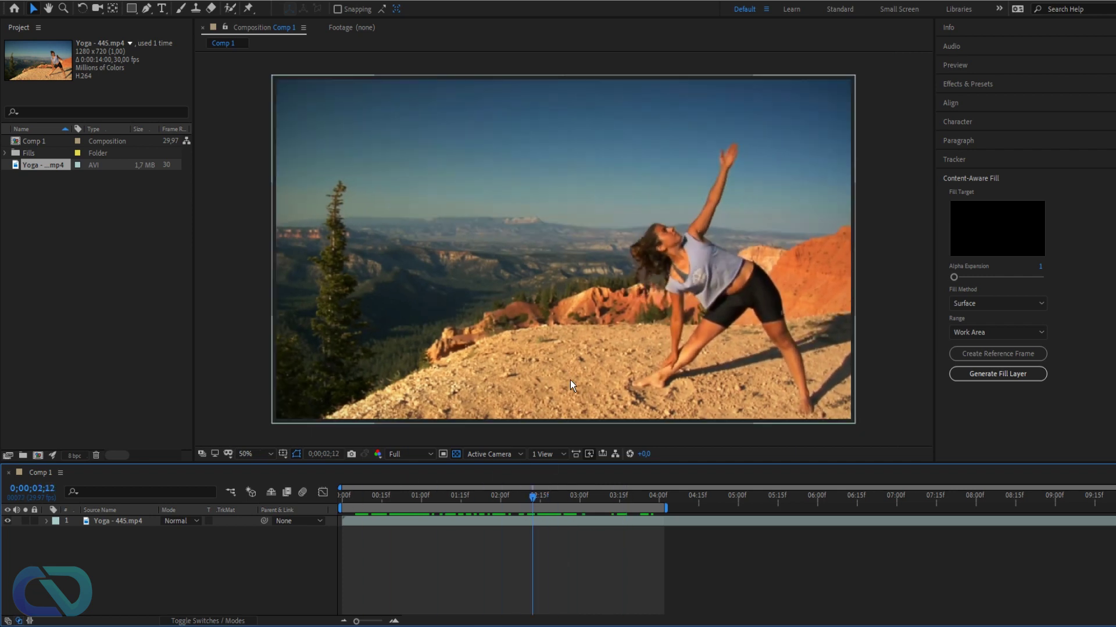
{"action": "left_click_drag", "start_coordinate": [355, 496], "coordinate": [112, 494]}
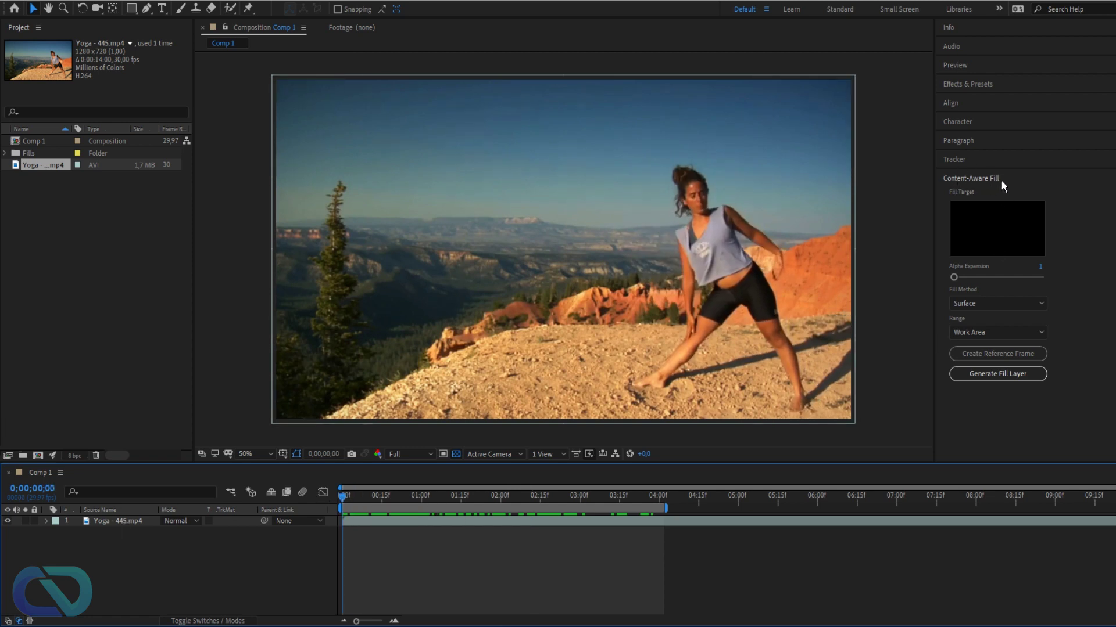
Open the Content-Aware Fill panel and set Fill Method to Object with Range left at Work Area
{"action": "left_click", "coordinate": [221, 1]}
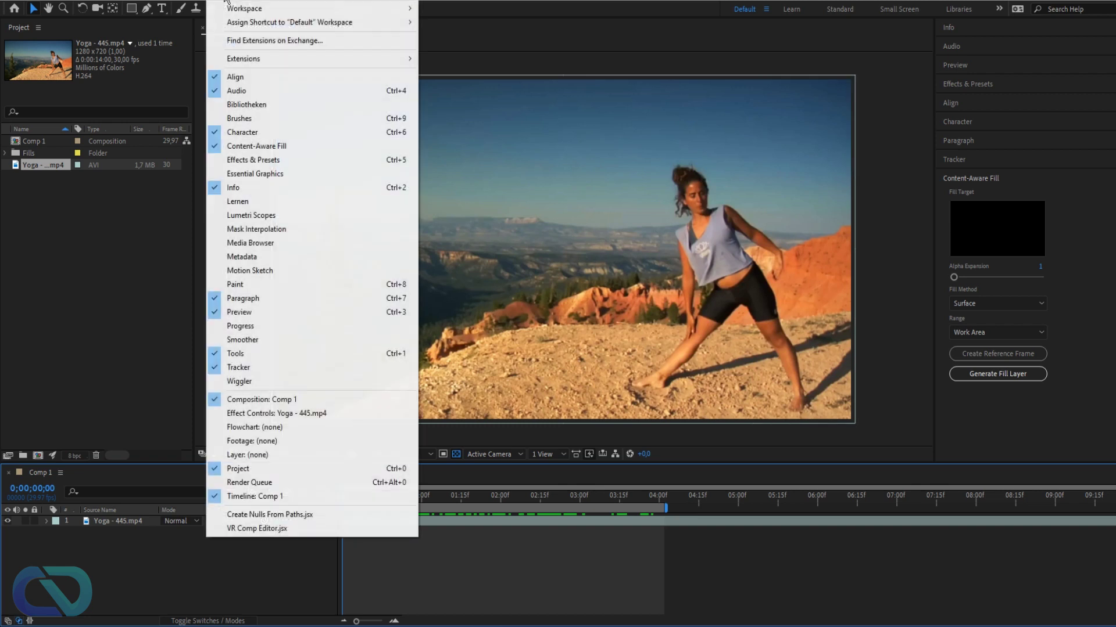
{"action": "left_click", "coordinate": [282, 143]}
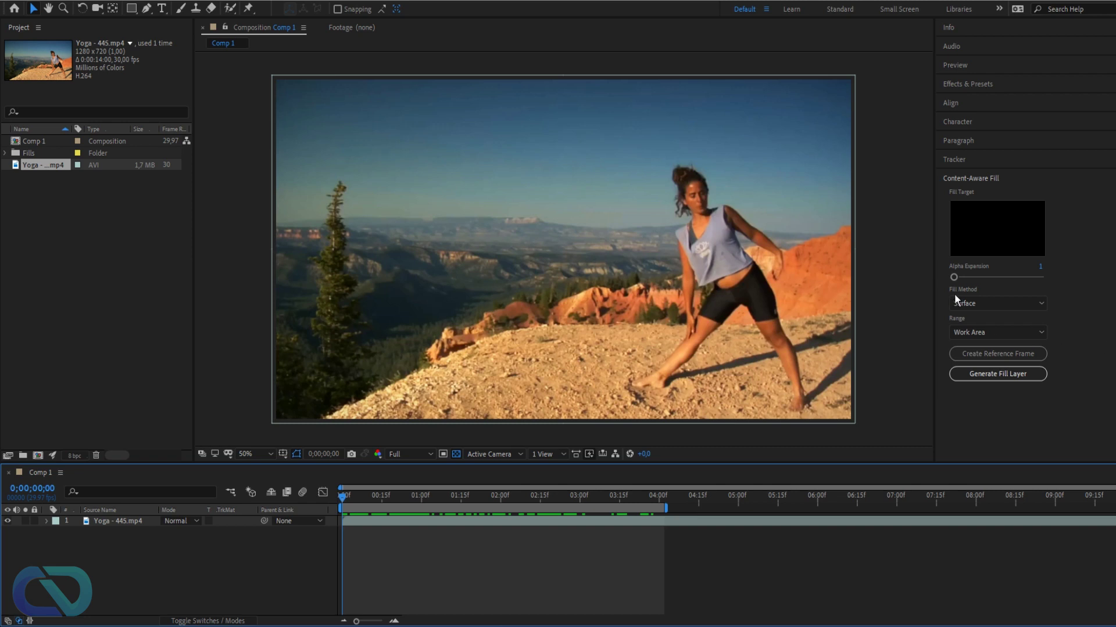
{"action": "left_click", "coordinate": [972, 303]}
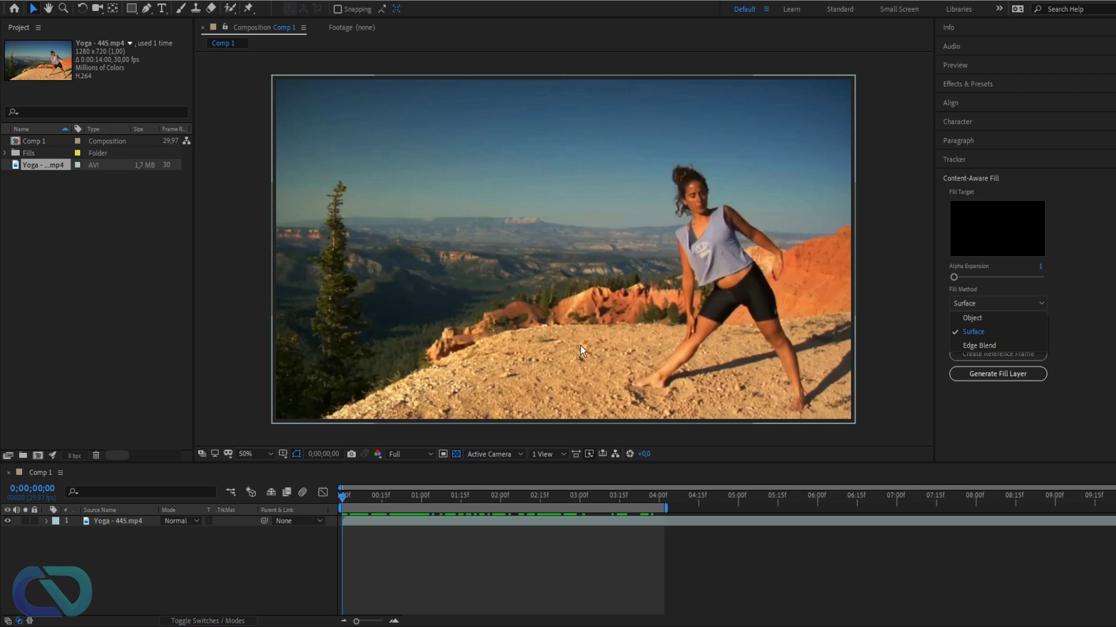
{"action": "key", "text": "Escape"}
{"action": "left_click", "coordinate": [986, 335]}
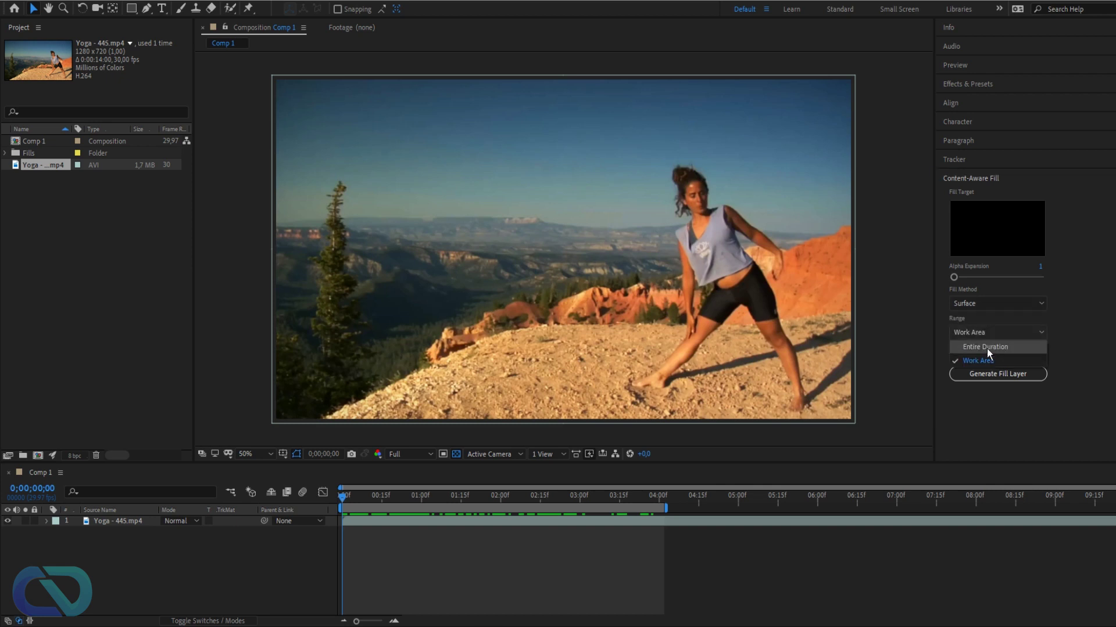
{"action": "left_click", "coordinate": [988, 359]}
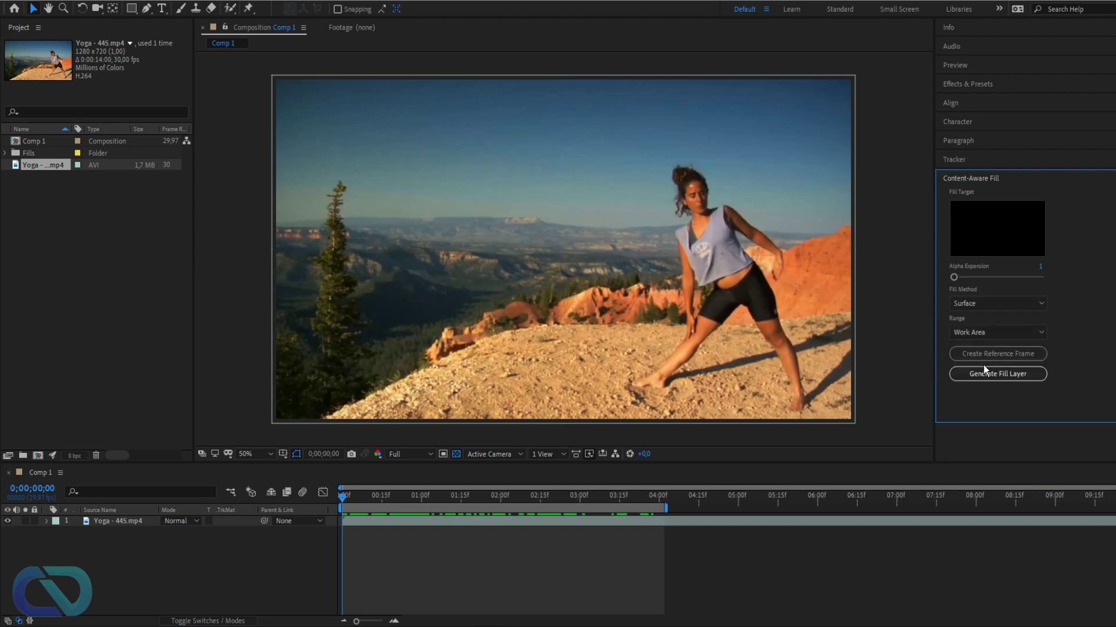
{"action": "left_click", "coordinate": [982, 305]}
{"action": "left_click", "coordinate": [974, 322]}
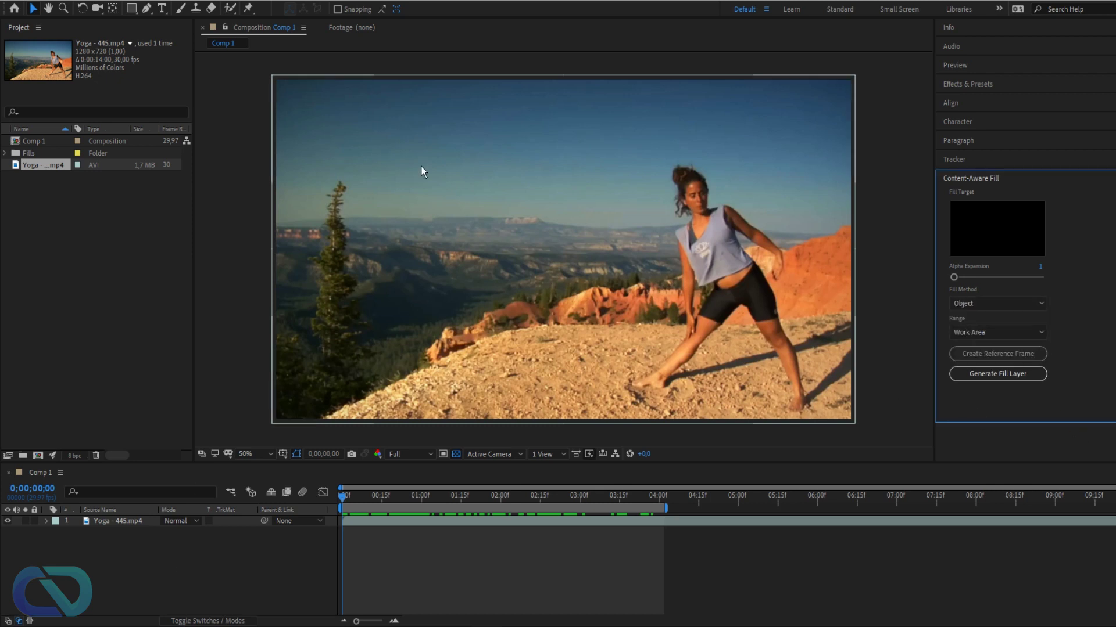
{"action": "left_click", "coordinate": [131, 9]}
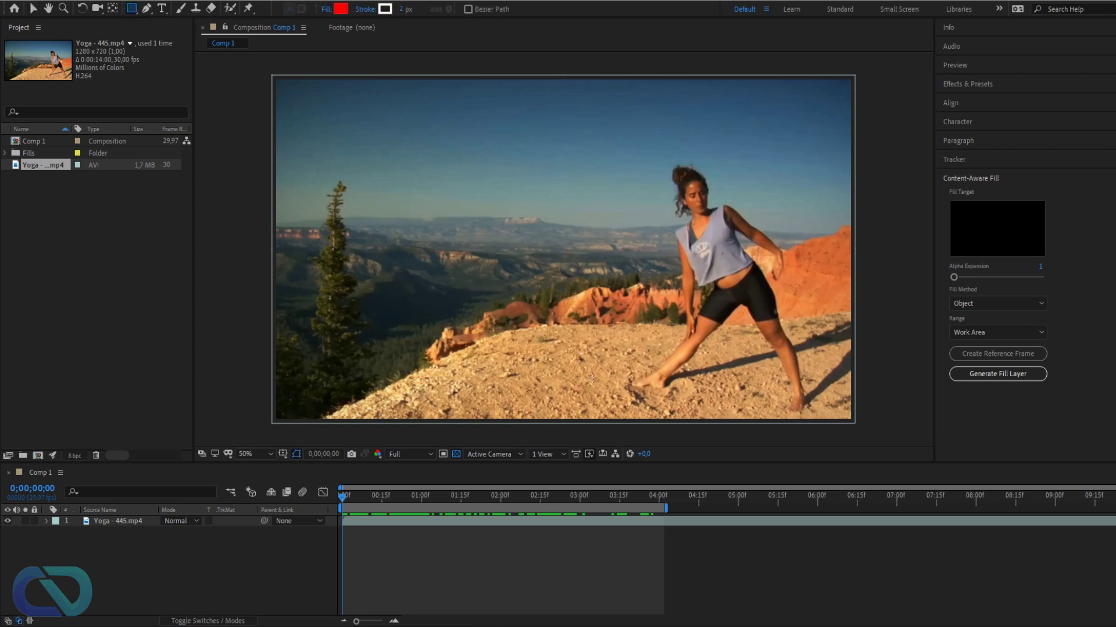
Draw a rectangle mask around the woman, nudge it up-left, and stretch its right edge past the frame
{"action": "key", "text": "ctrl+a"}
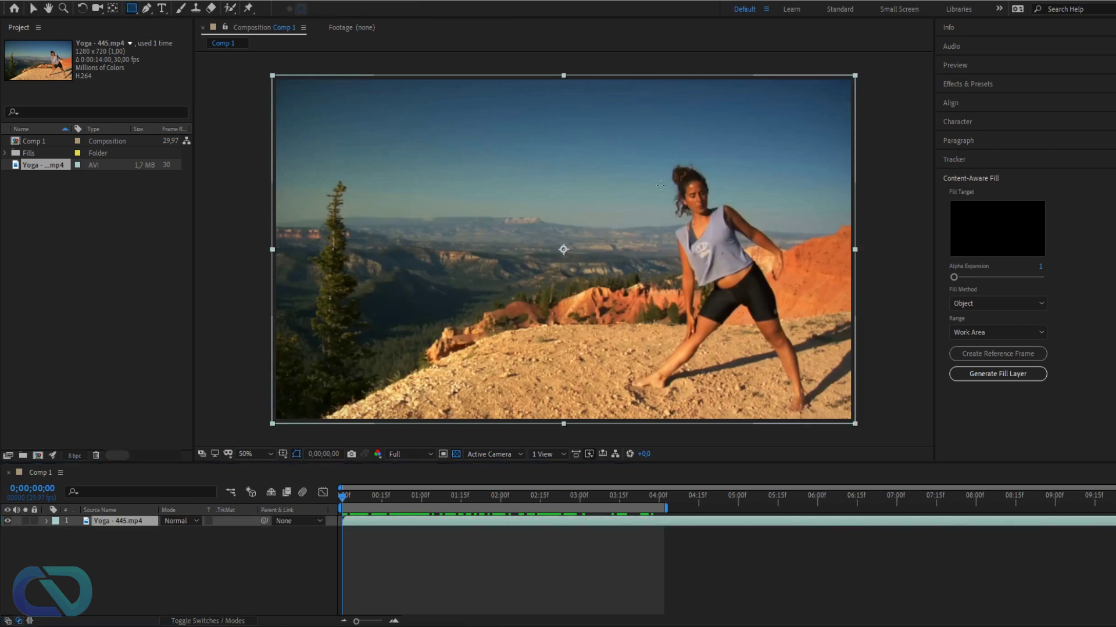
{"action": "left_click_drag", "start_coordinate": [635, 155], "coordinate": [859, 420]}
{"action": "key", "text": "v"}
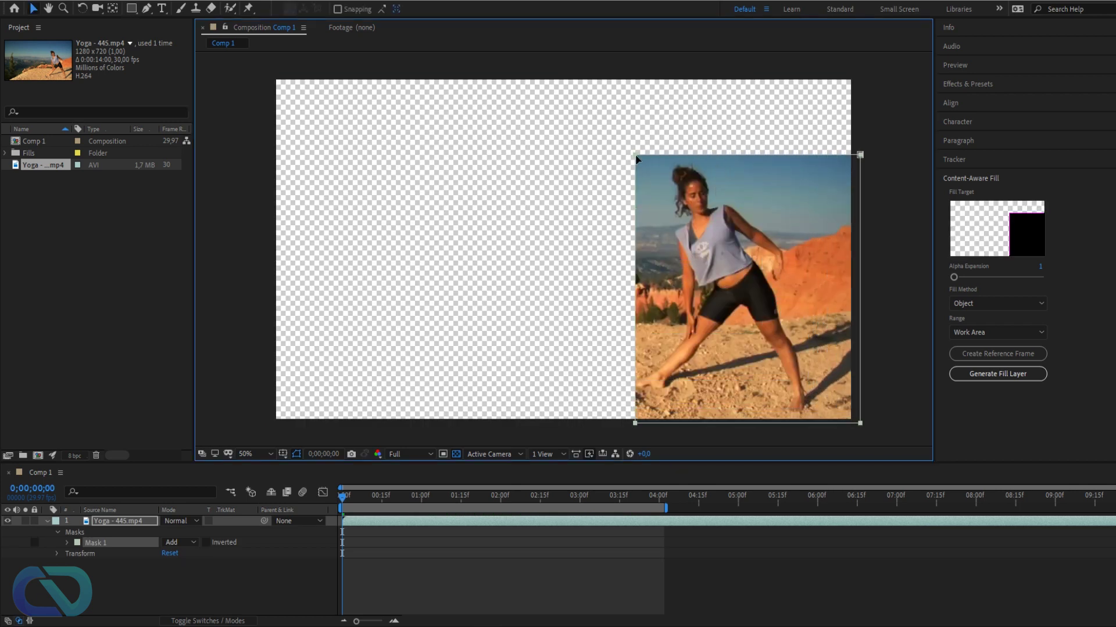
{"action": "left_click_drag", "start_coordinate": [635, 156], "coordinate": [622, 161]}
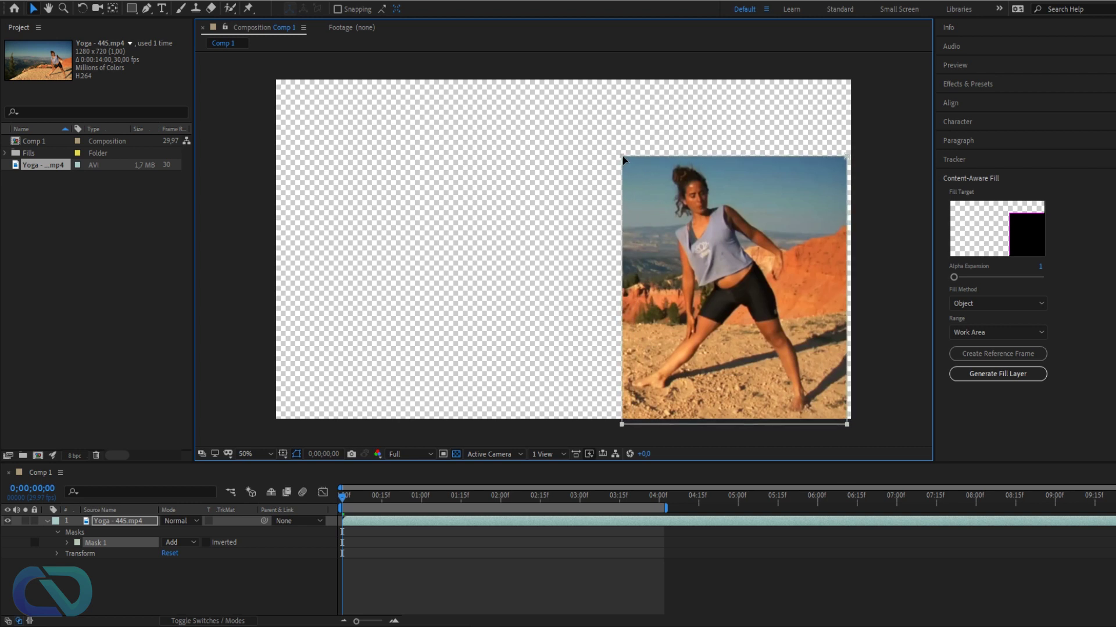
{"action": "left_click_drag", "start_coordinate": [847, 392], "coordinate": [866, 392]}
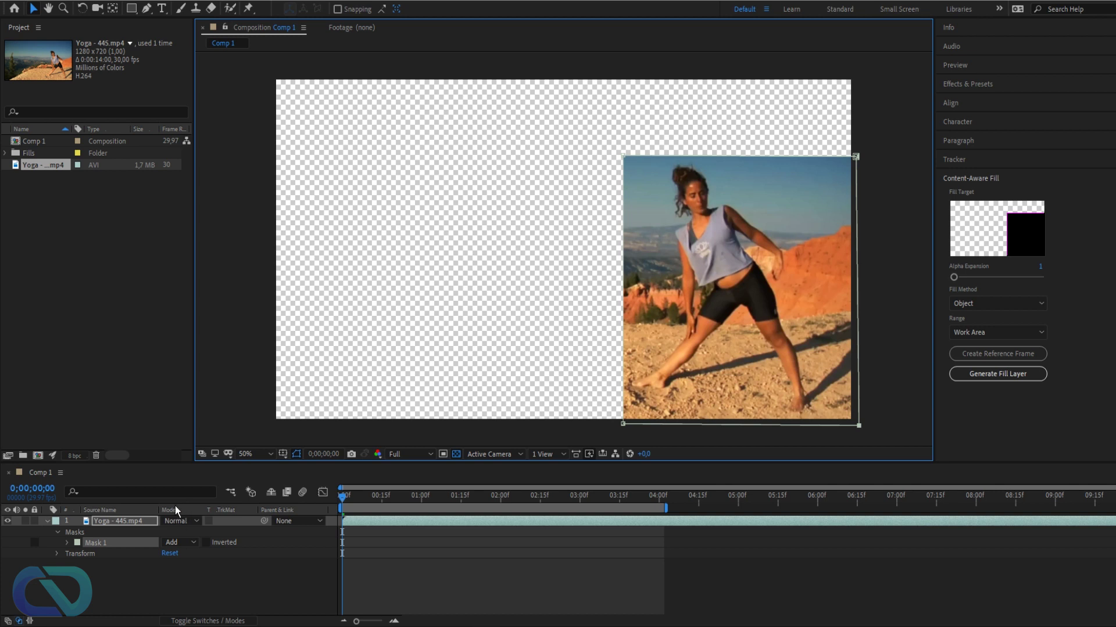
Set Mask 1's mode to None and expand its properties
{"action": "left_click", "coordinate": [189, 543]}
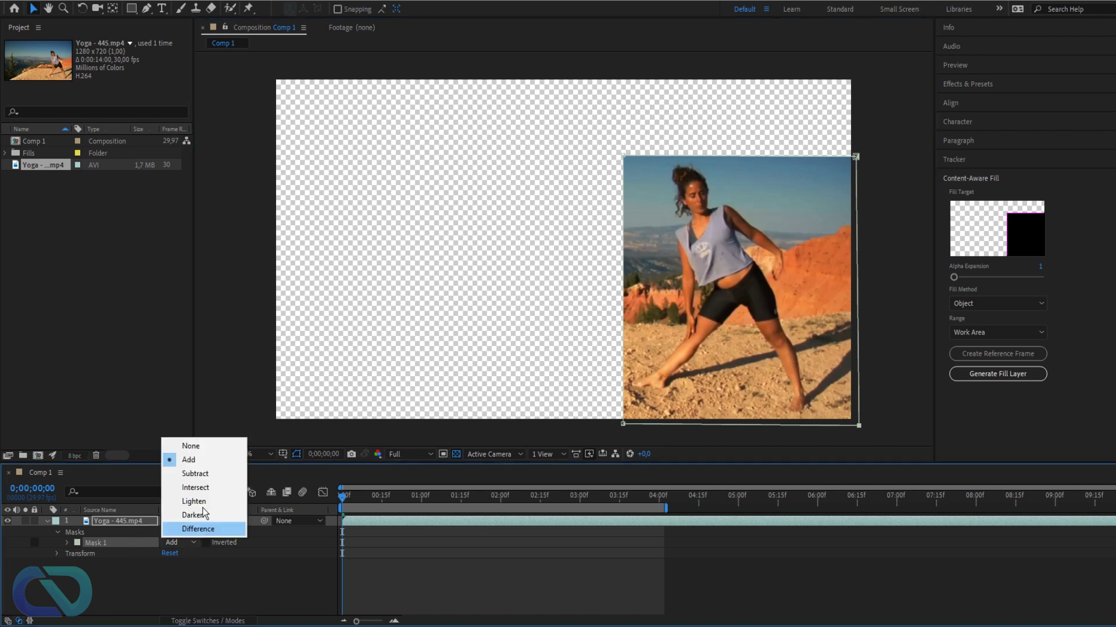
{"action": "left_click", "coordinate": [193, 446]}
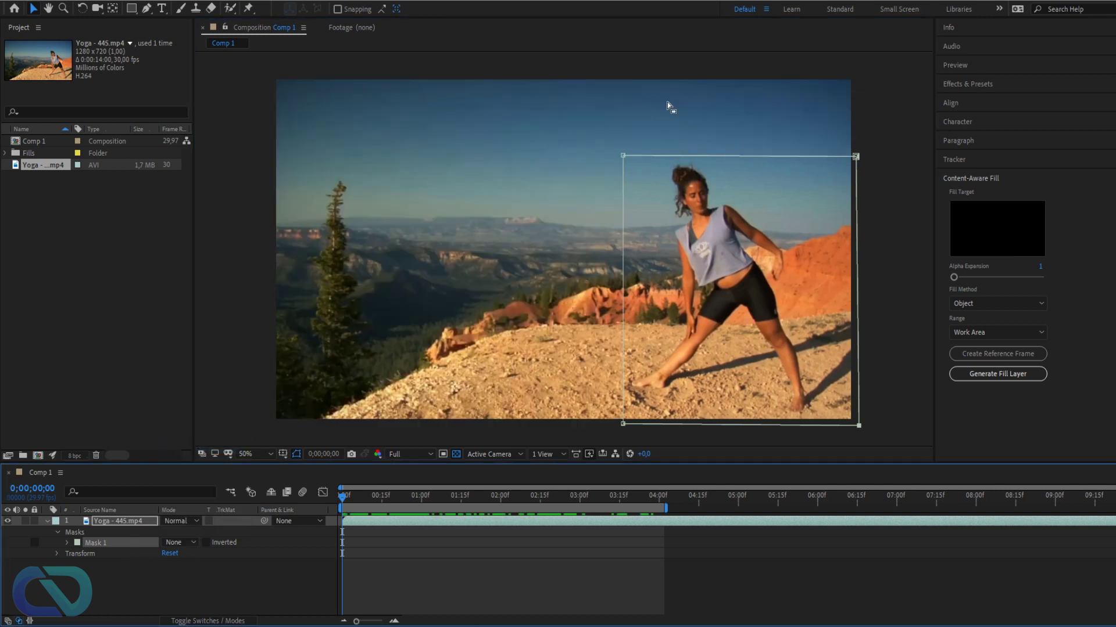
{"action": "left_click", "coordinate": [66, 543]}
Play and scrub the clip to check the woman stays inside the mask, ending on the first frame
{"action": "key", "text": "space"}
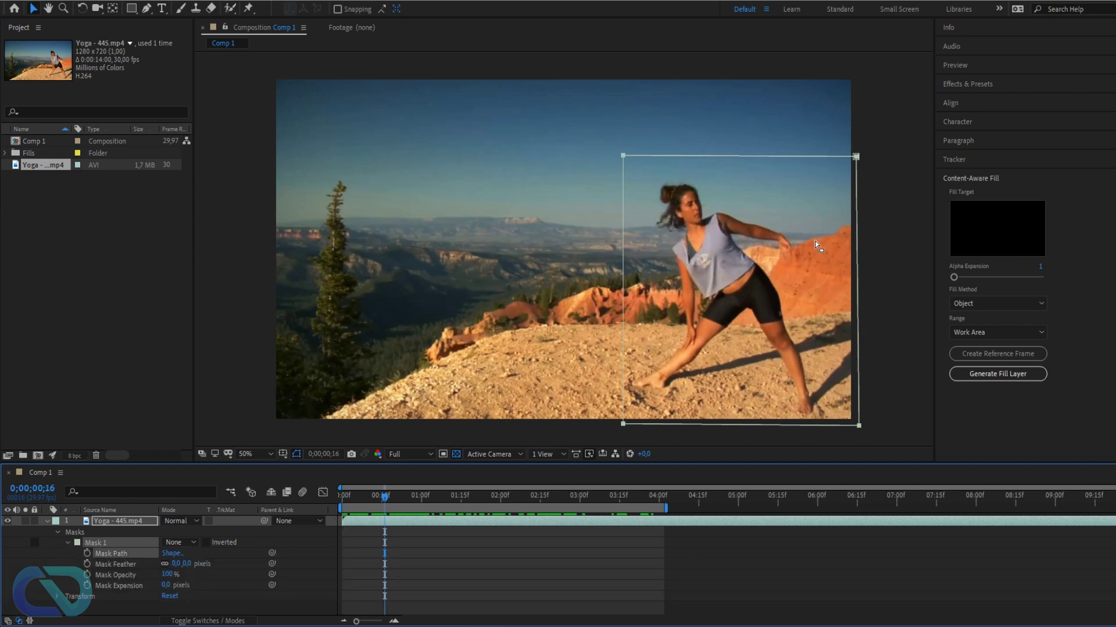
{"action": "left_click_drag", "start_coordinate": [360, 496], "coordinate": [333, 500]}
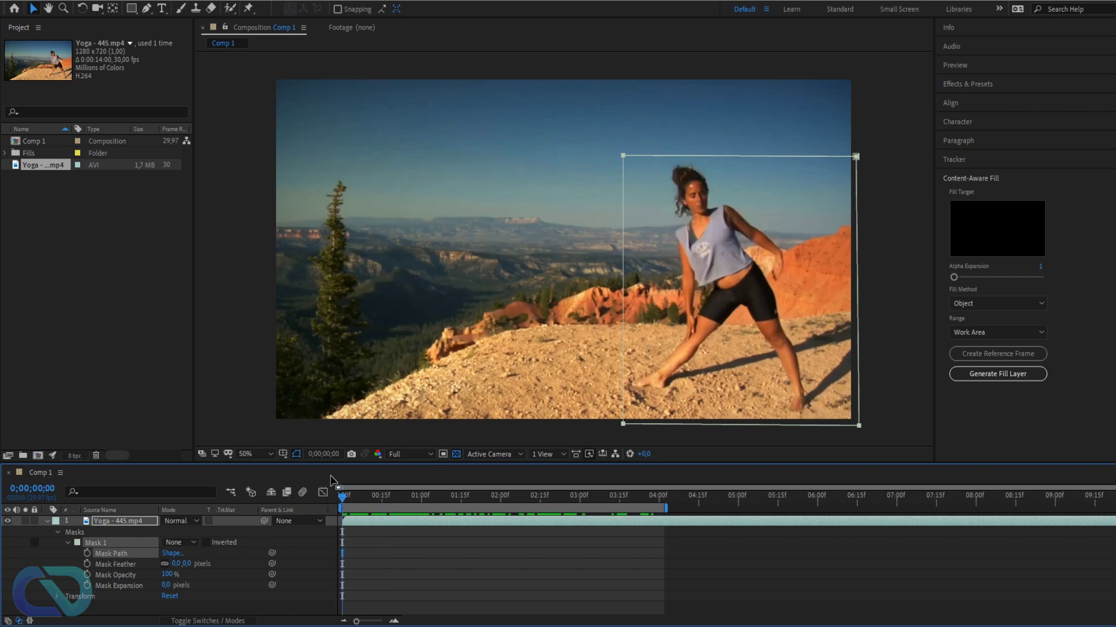
{"action": "left_click_drag", "start_coordinate": [351, 497], "coordinate": [490, 498]}
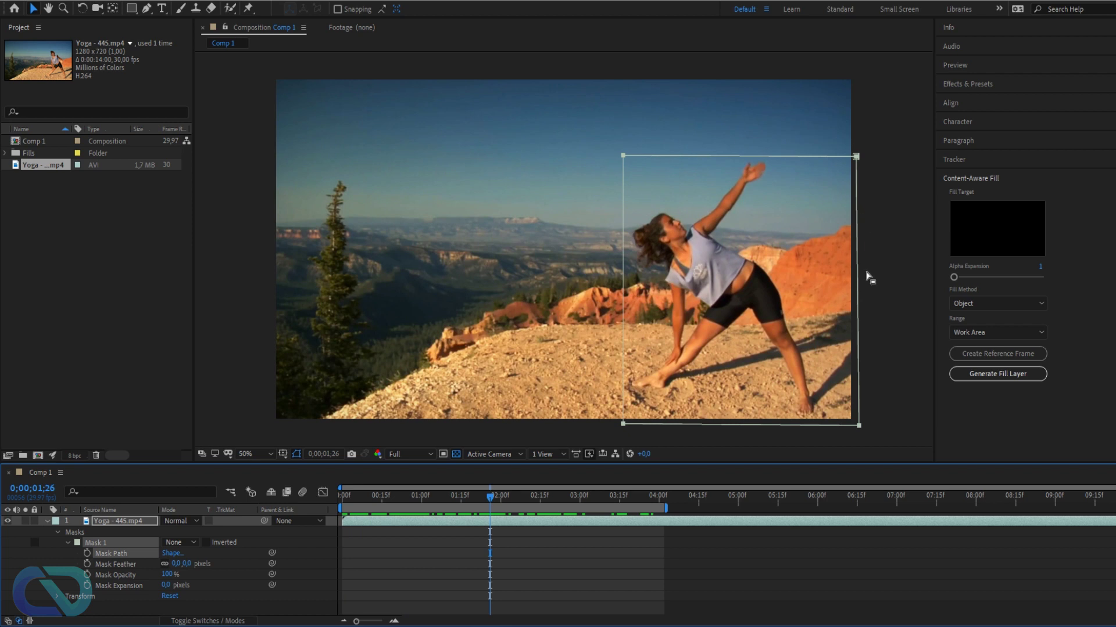
{"action": "left_click_drag", "start_coordinate": [566, 500], "coordinate": [450, 504]}
{"action": "key", "text": "space"}
{"action": "key", "text": "Home"}
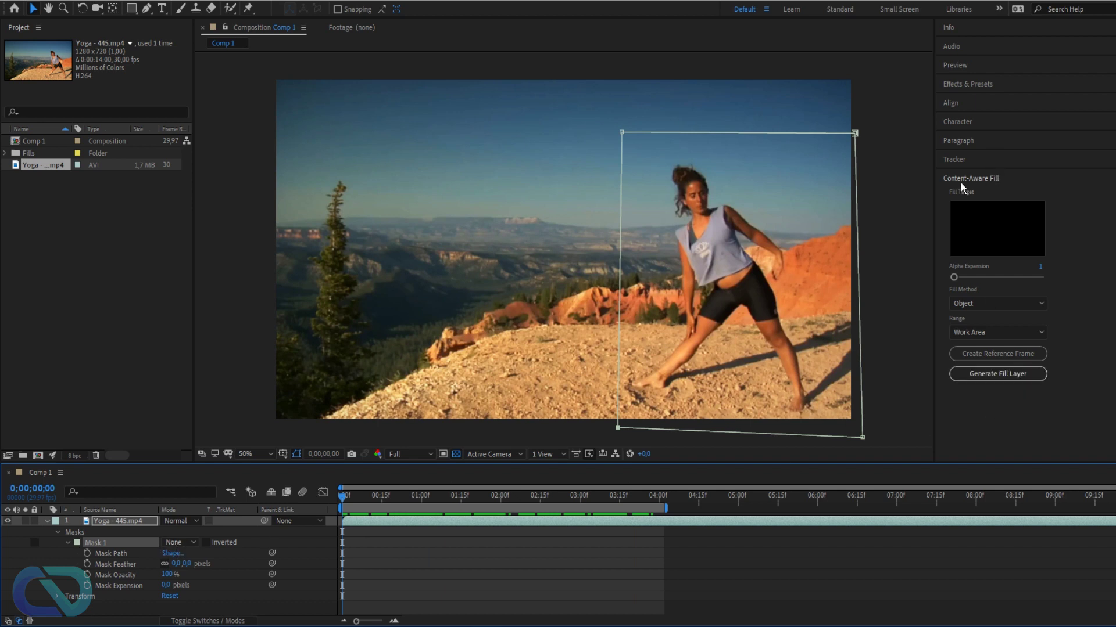
Set Mask 1 to Subtract, show the transparency grid, and start generating the fill layer
{"action": "left_click", "coordinate": [179, 544]}
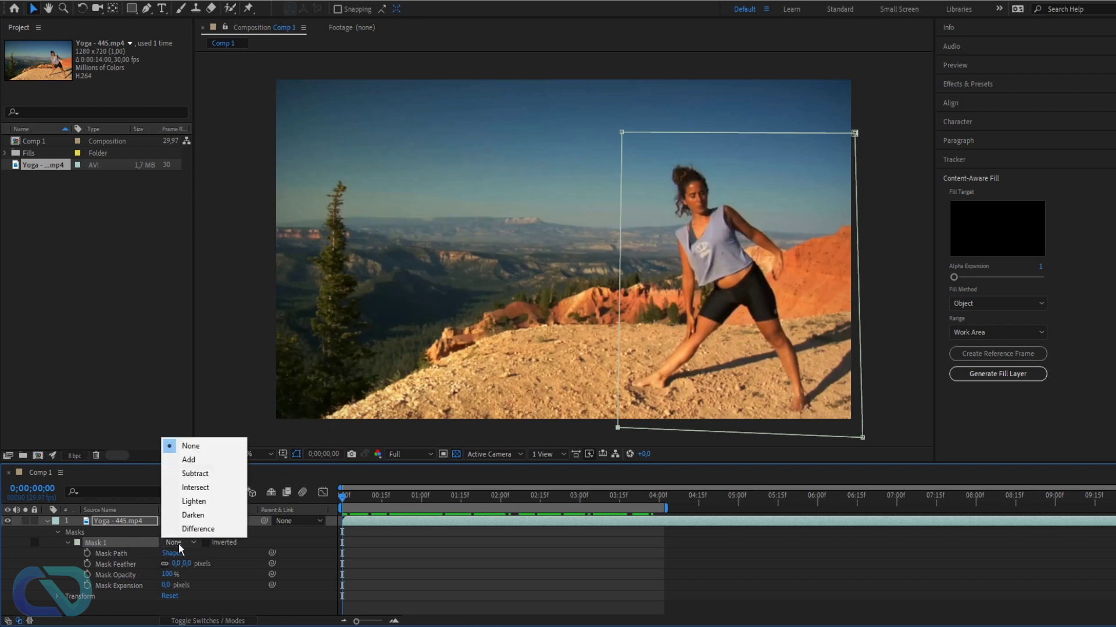
{"action": "left_click", "coordinate": [192, 472]}
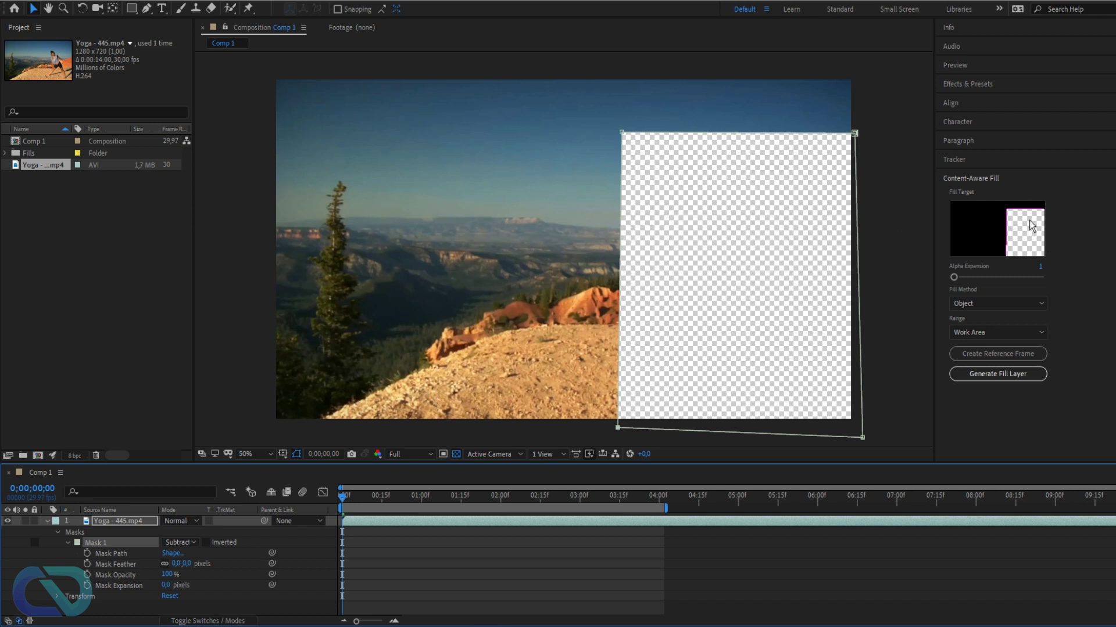
{"action": "left_click", "coordinate": [457, 454]}
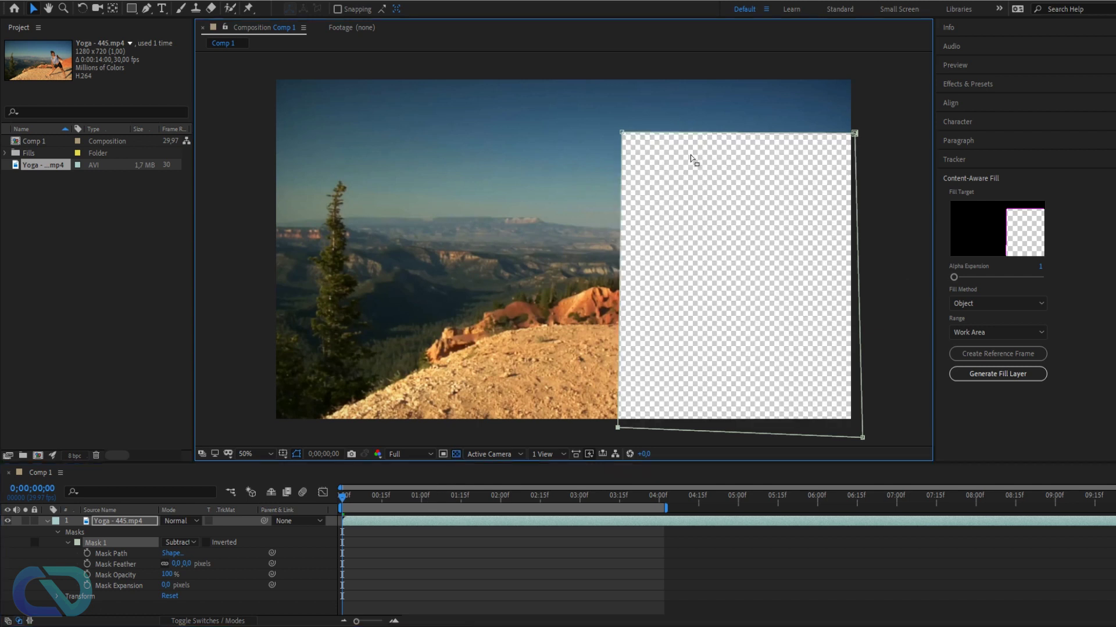
{"action": "left_click", "coordinate": [981, 375]}
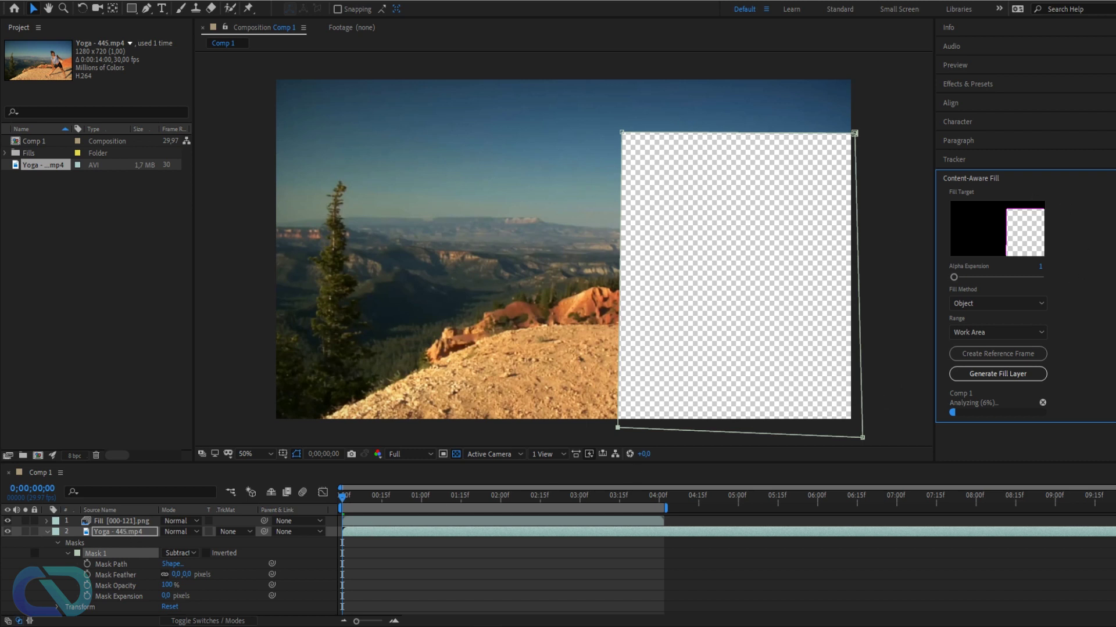
Wait for the fill analysis to finish, then open and dismiss the panel's options menu unchanged
{"action": "left_click", "coordinate": [1005, 178]}
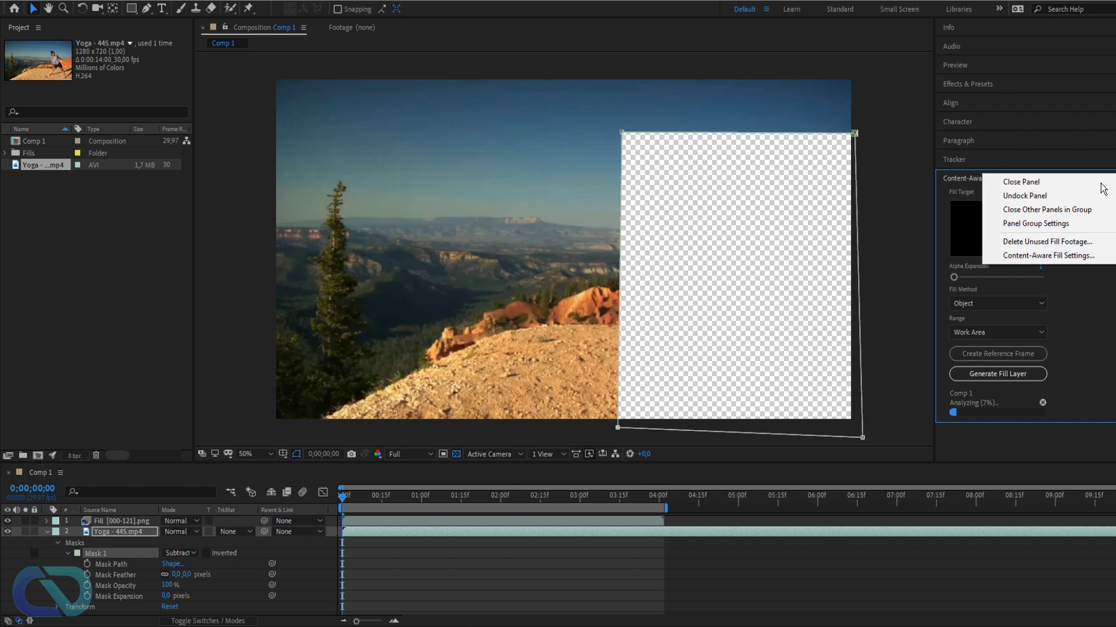
{"action": "left_click", "coordinate": [932, 422]}
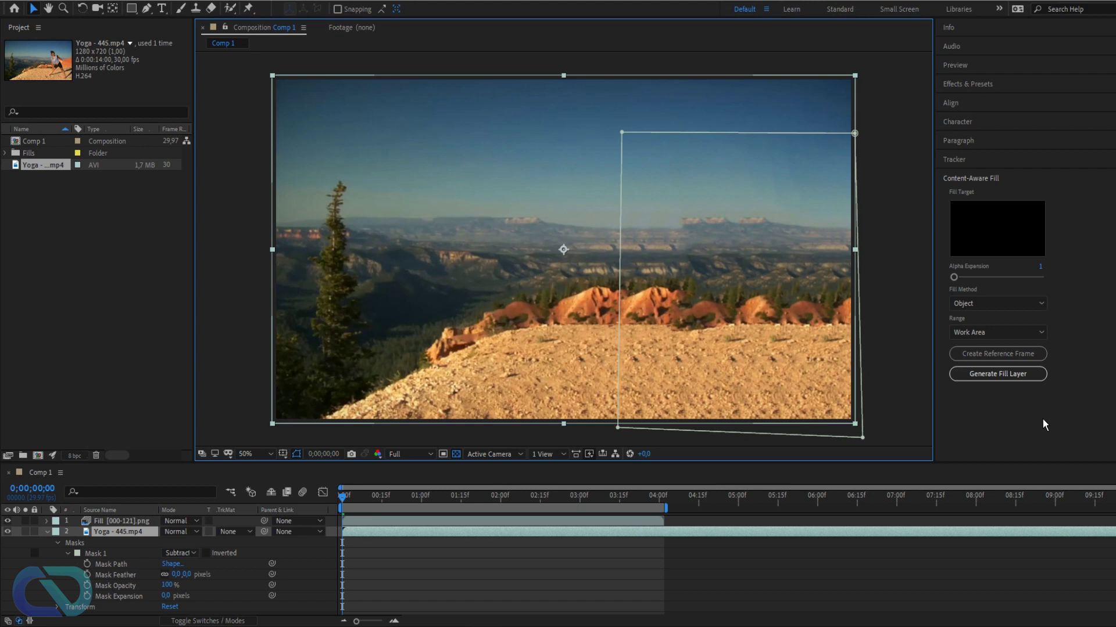
{"action": "left_click", "coordinate": [1042, 420]}
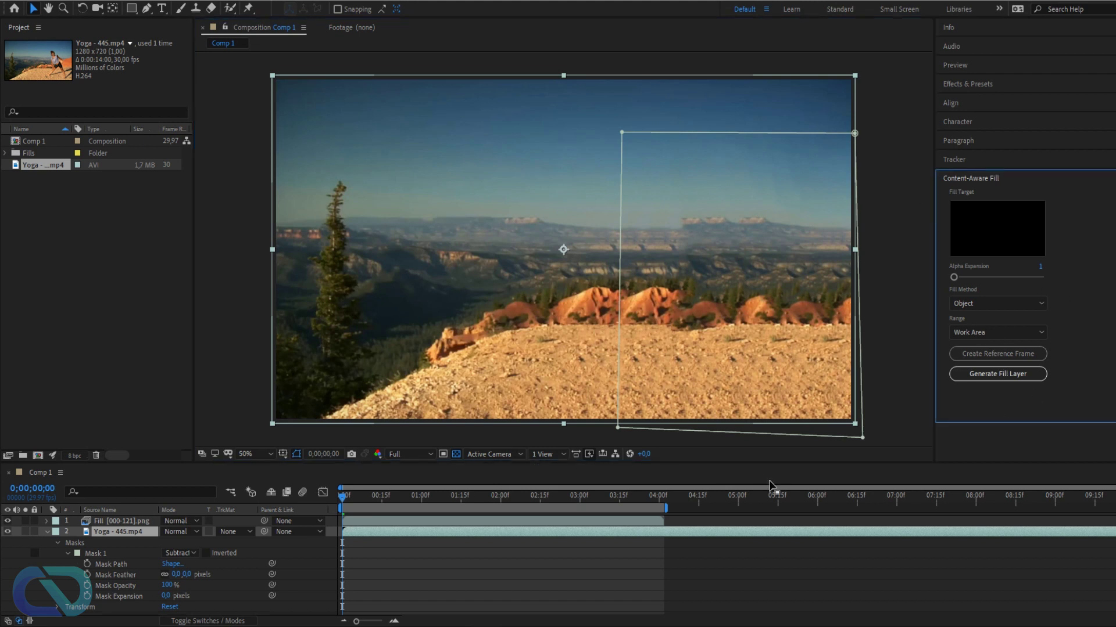
{"action": "left_click", "coordinate": [890, 430]}
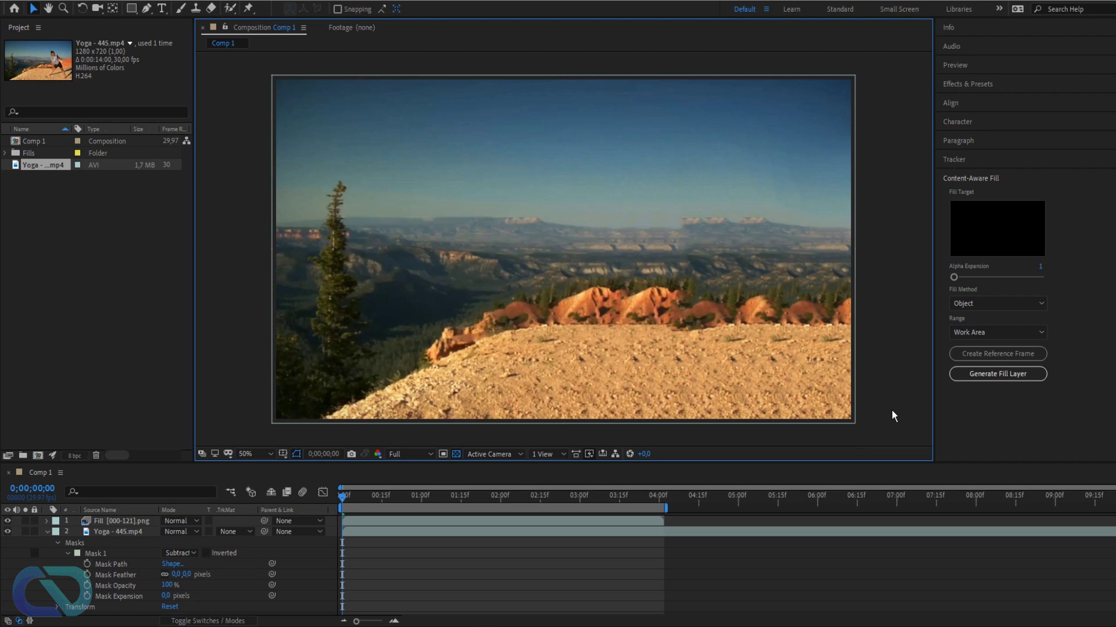
{"action": "left_click", "coordinate": [351, 497]}
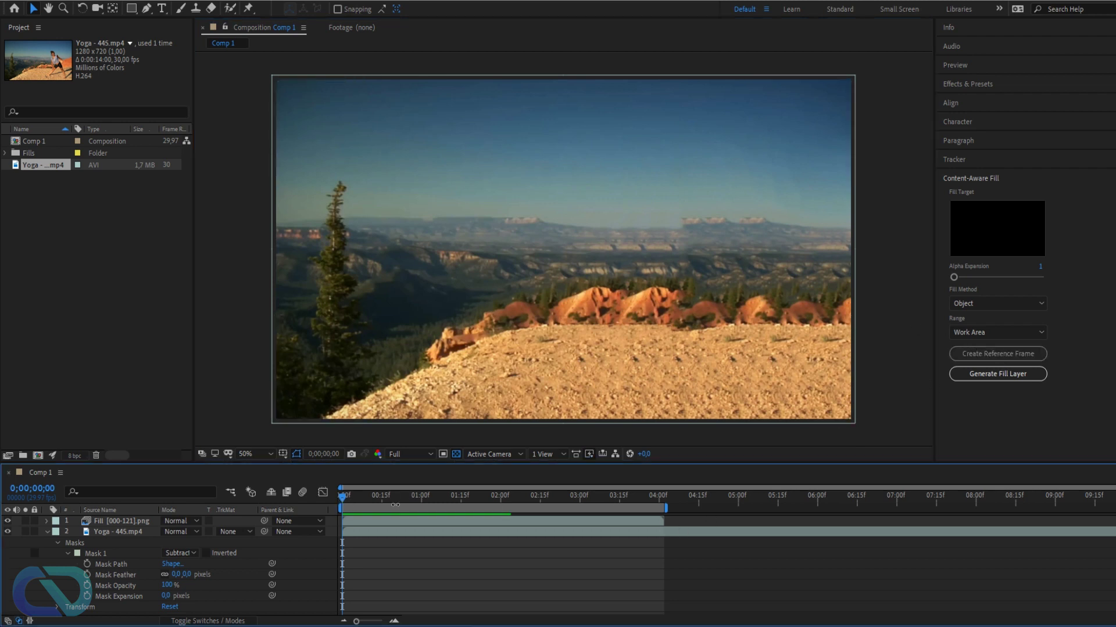
{"action": "left_click_drag", "start_coordinate": [343, 498], "coordinate": [593, 511]}
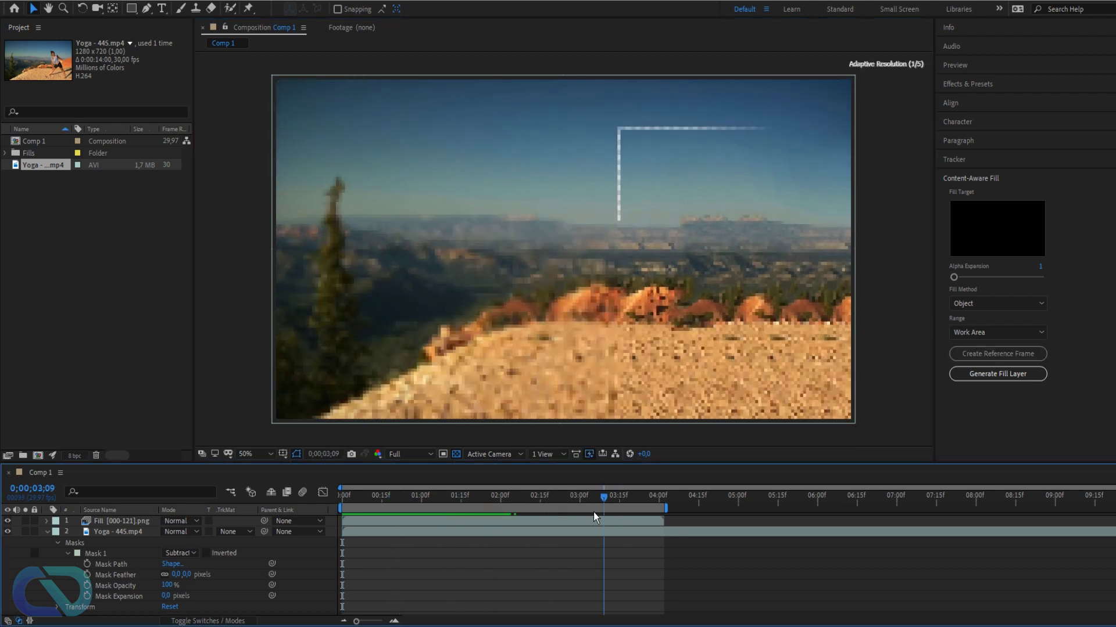
{"action": "left_click", "coordinate": [535, 505]}
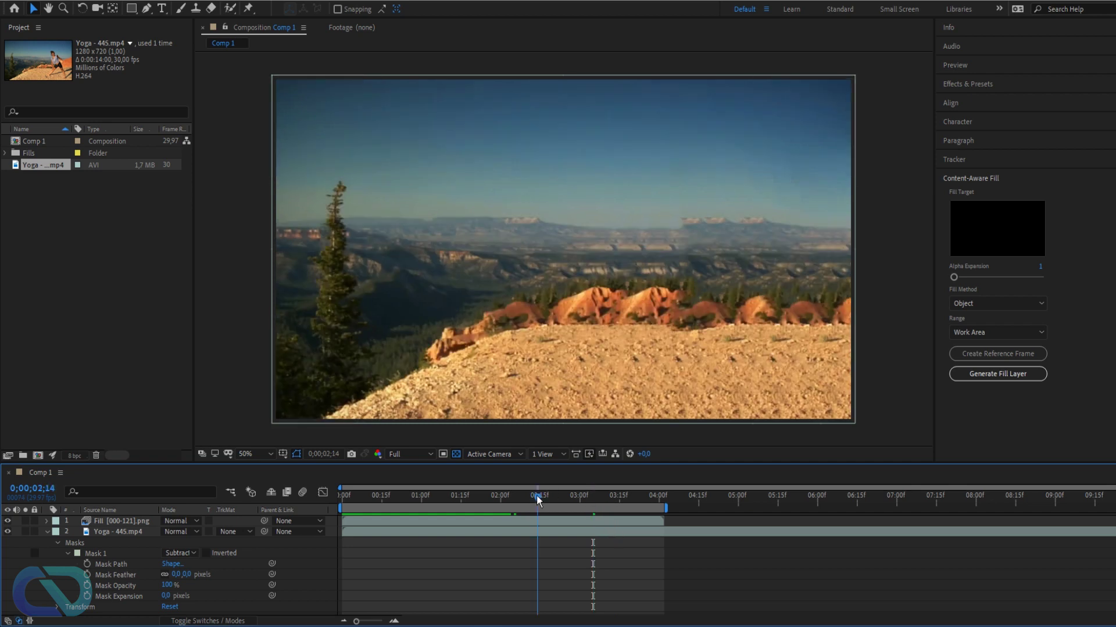
{"action": "key", "text": "space"}
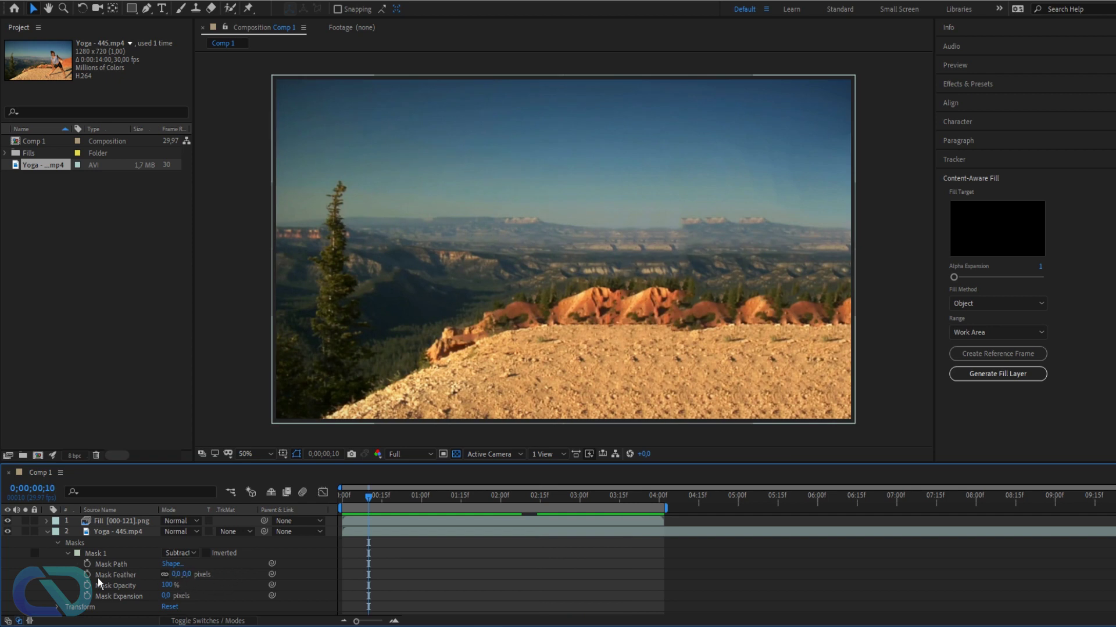
{"action": "left_click_drag", "start_coordinate": [189, 575], "coordinate": [229, 582]}
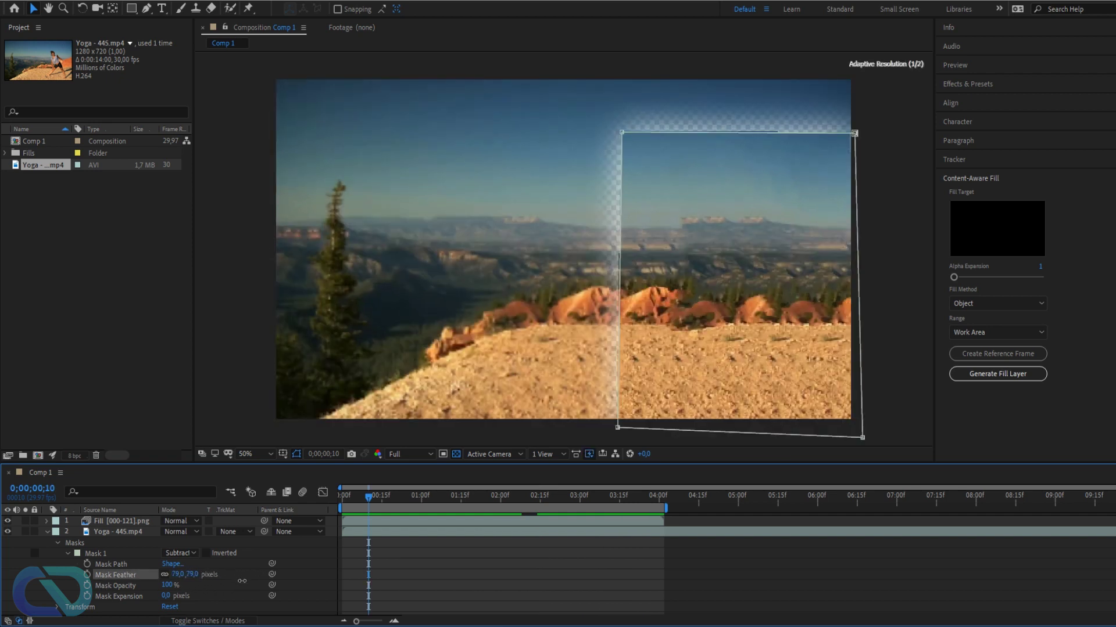
Set Mask 1's feather to 30 px and expansion to -46 px, then play a preview
{"action": "left_click_drag", "start_coordinate": [229, 583], "coordinate": [218, 586]}
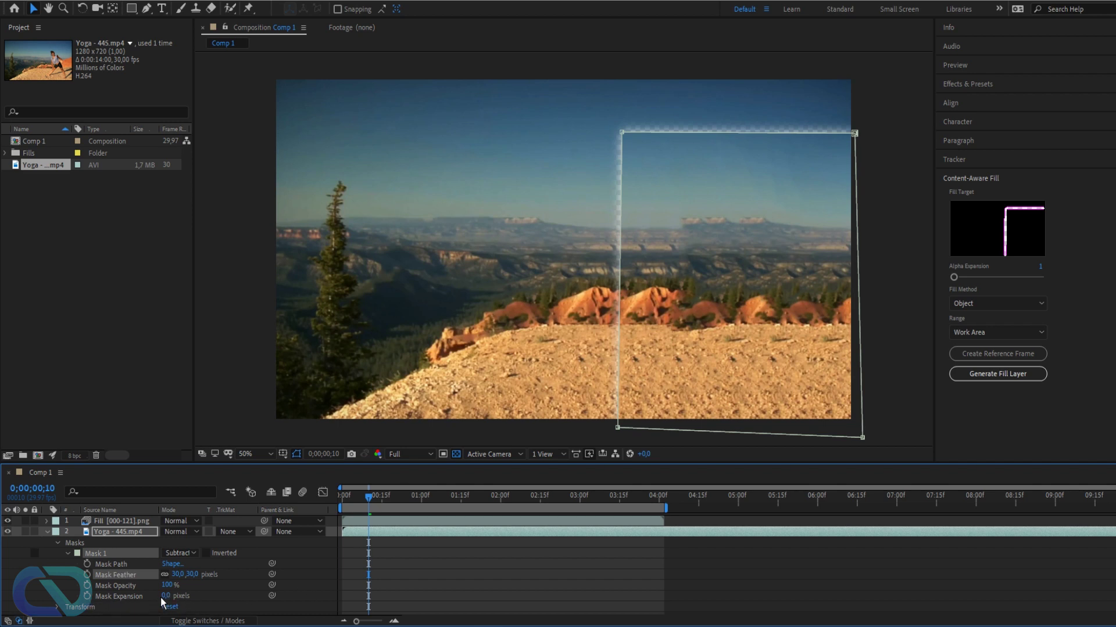
{"action": "left_click_drag", "start_coordinate": [165, 596], "coordinate": [135, 597]}
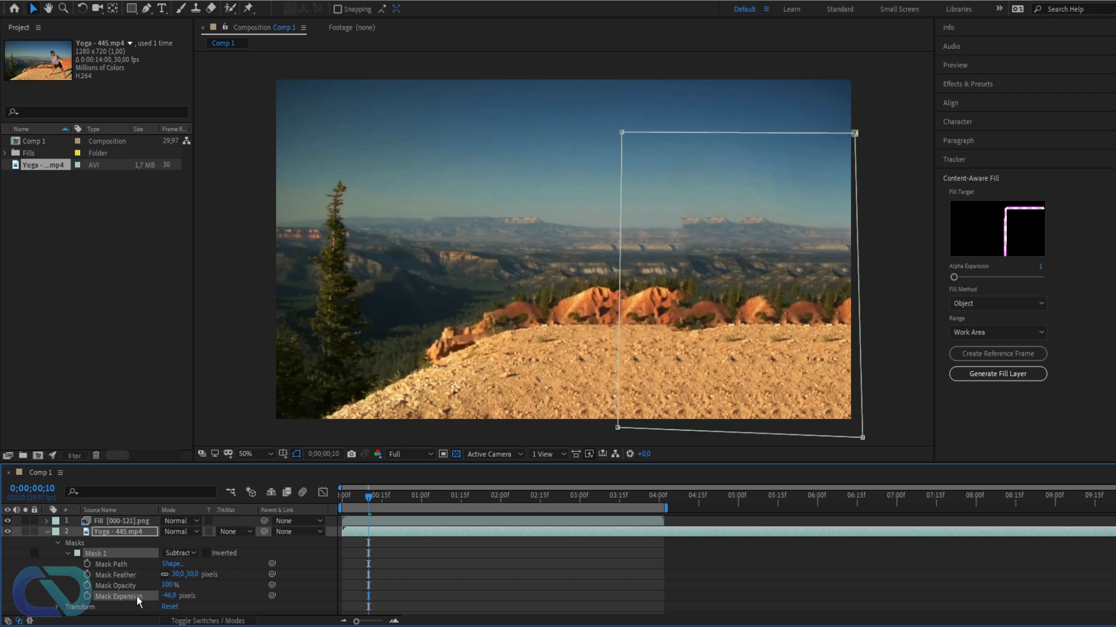
{"action": "left_click", "coordinate": [883, 395]}
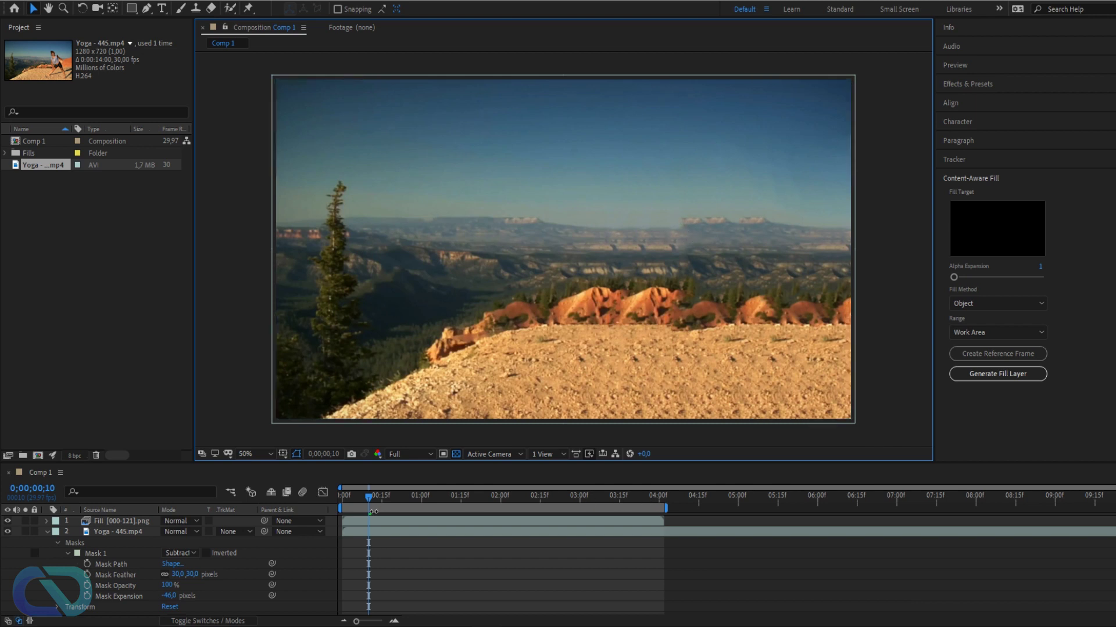
{"action": "left_click", "coordinate": [463, 525]}
{"action": "key", "text": "space"}
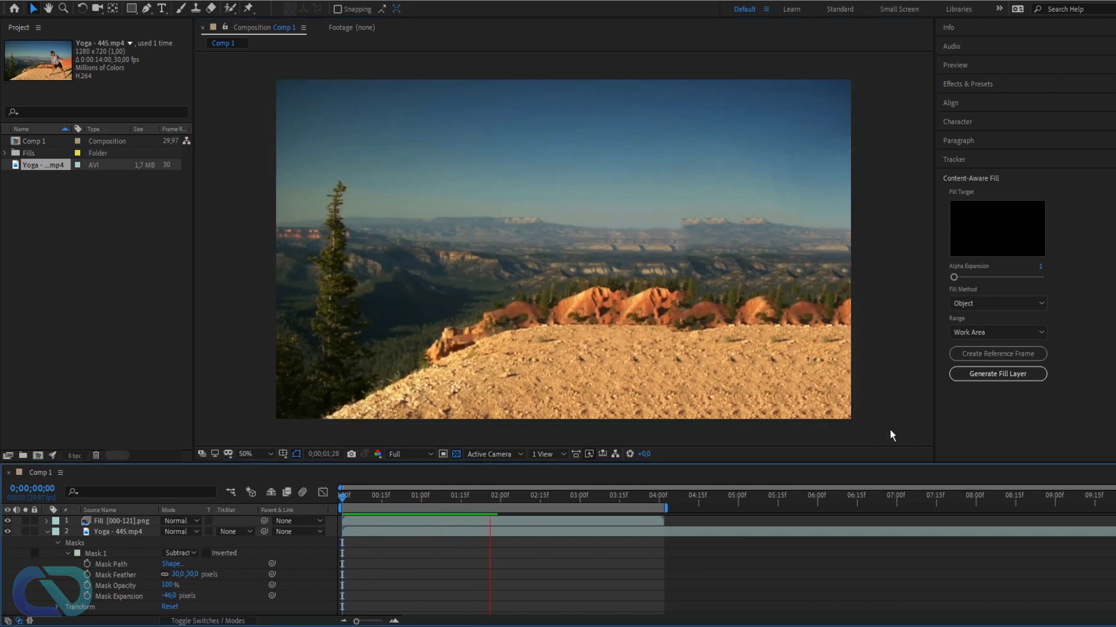